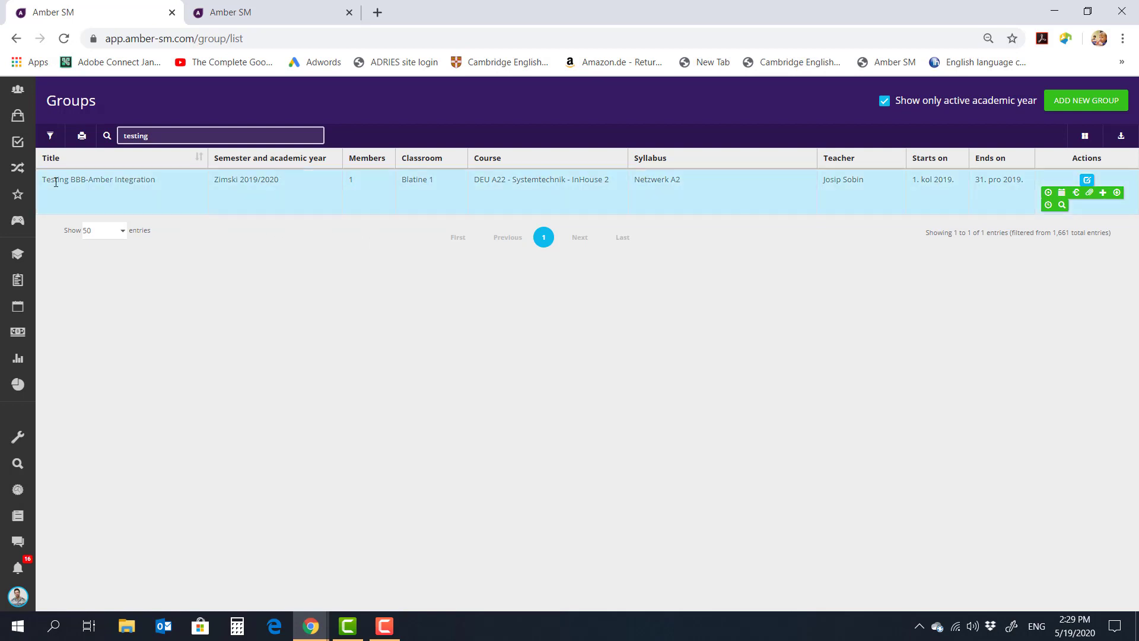
# Check the Testing BBB-Amber Integration group has one member, then view the teacher's 18–24 May schedule.
pyautogui.click(113, 189)
pyautogui.click(1077, 193)
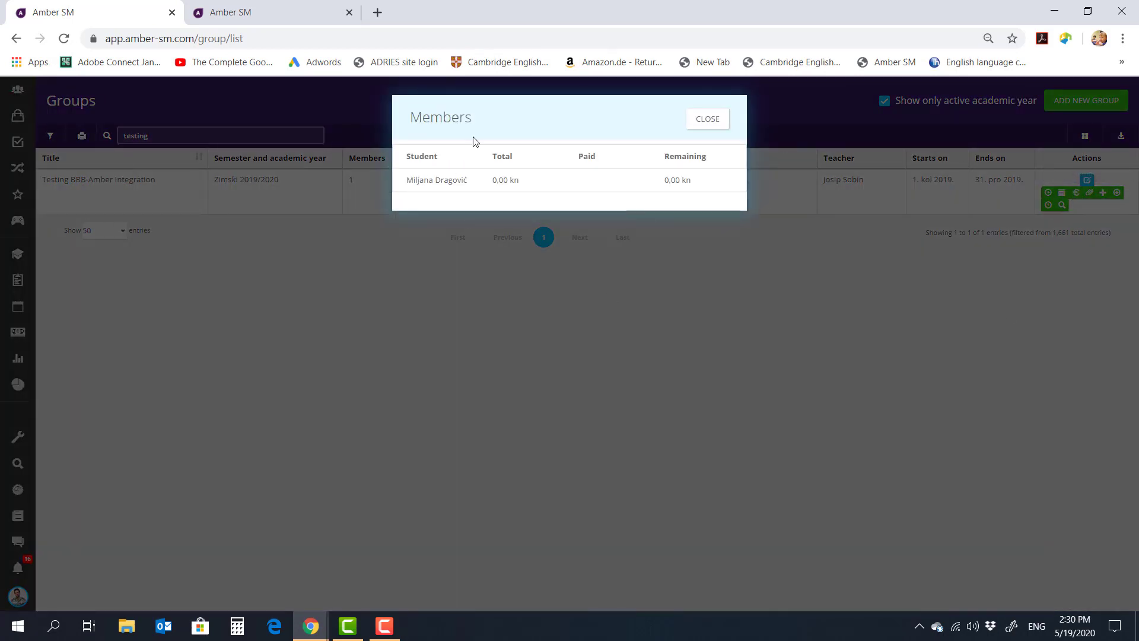
pyautogui.click(708, 118)
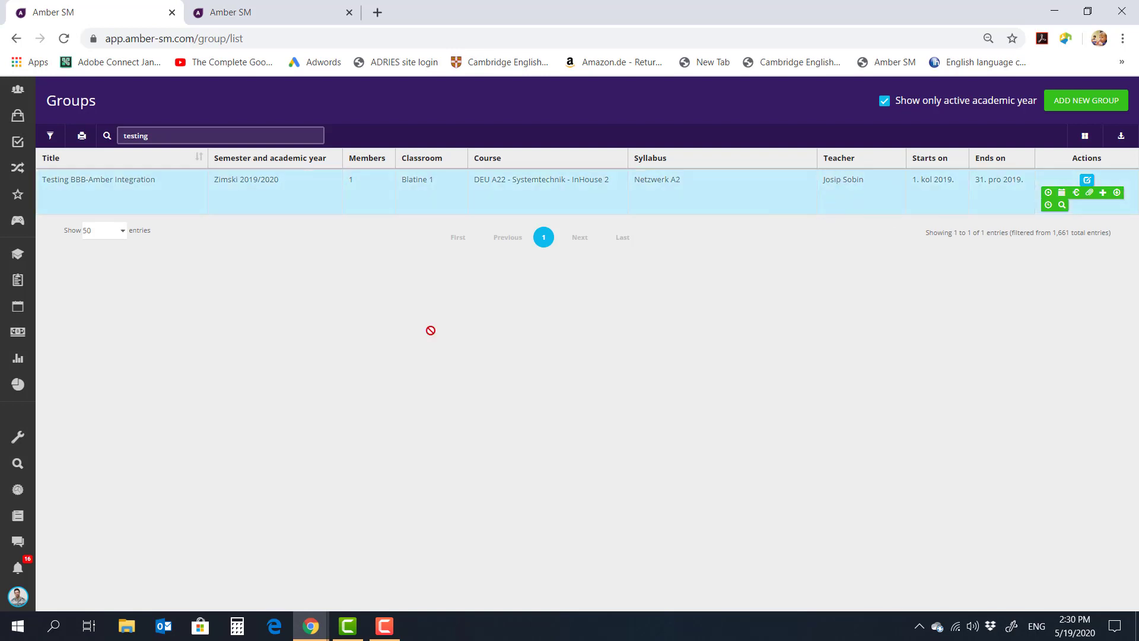
pyautogui.click(249, 12)
# Scroll the teacher calendar to 14:30 to find Tuesday 19 May's 14:35–15:20 lecture.
pyautogui.scroll(5, 314, 257)
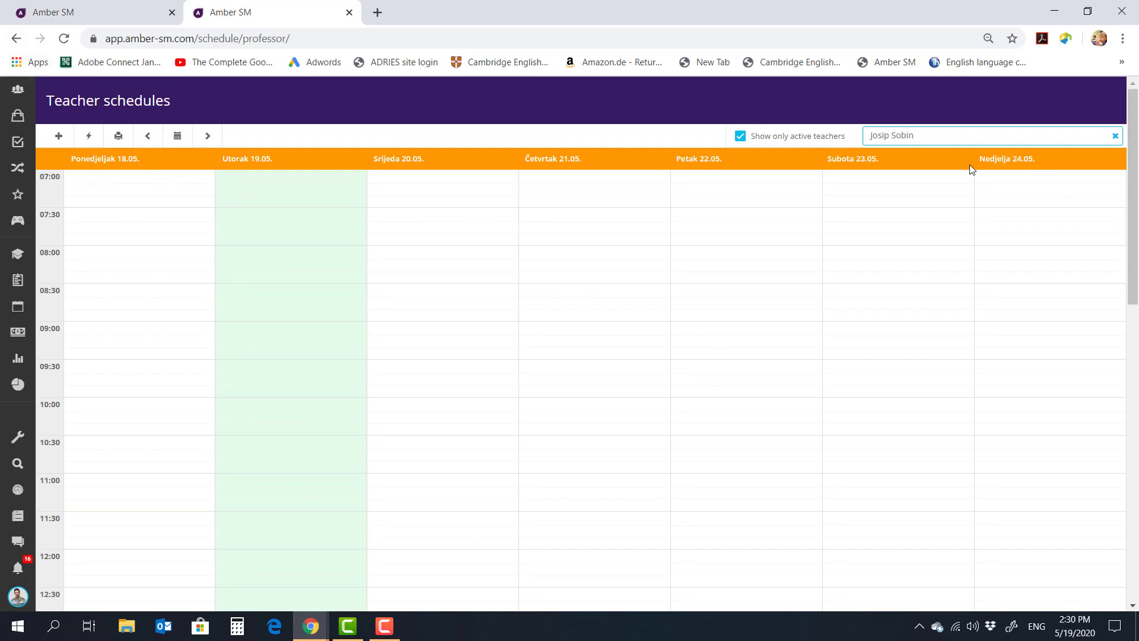
pyautogui.scroll(-4, 889, 162)
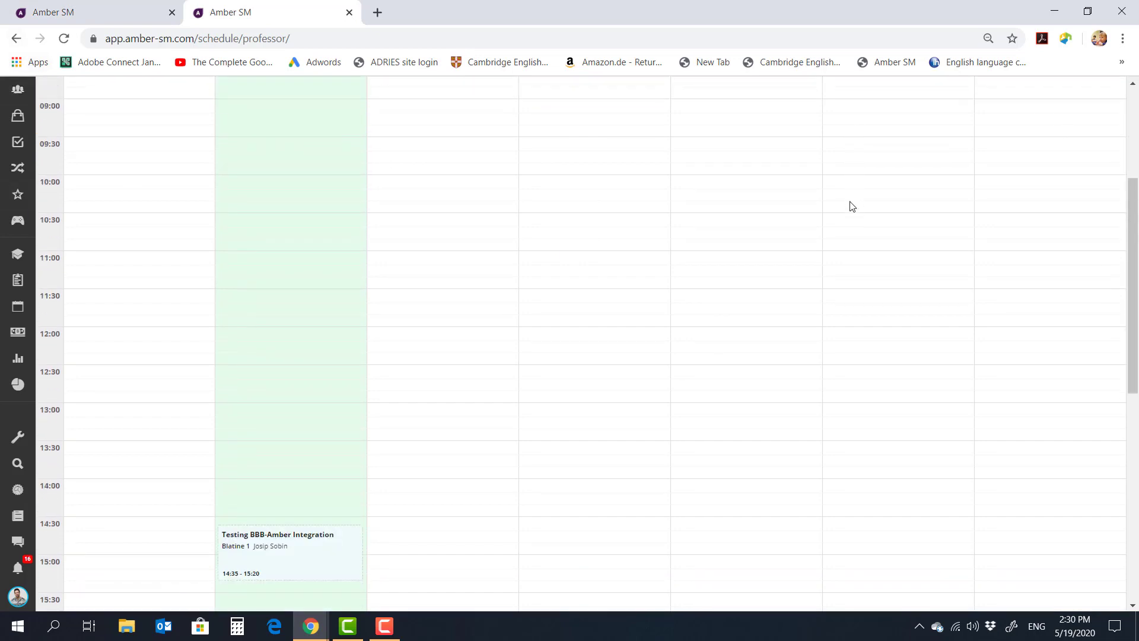
pyautogui.scroll(4, 852, 203)
pyautogui.scroll(-8, 851, 203)
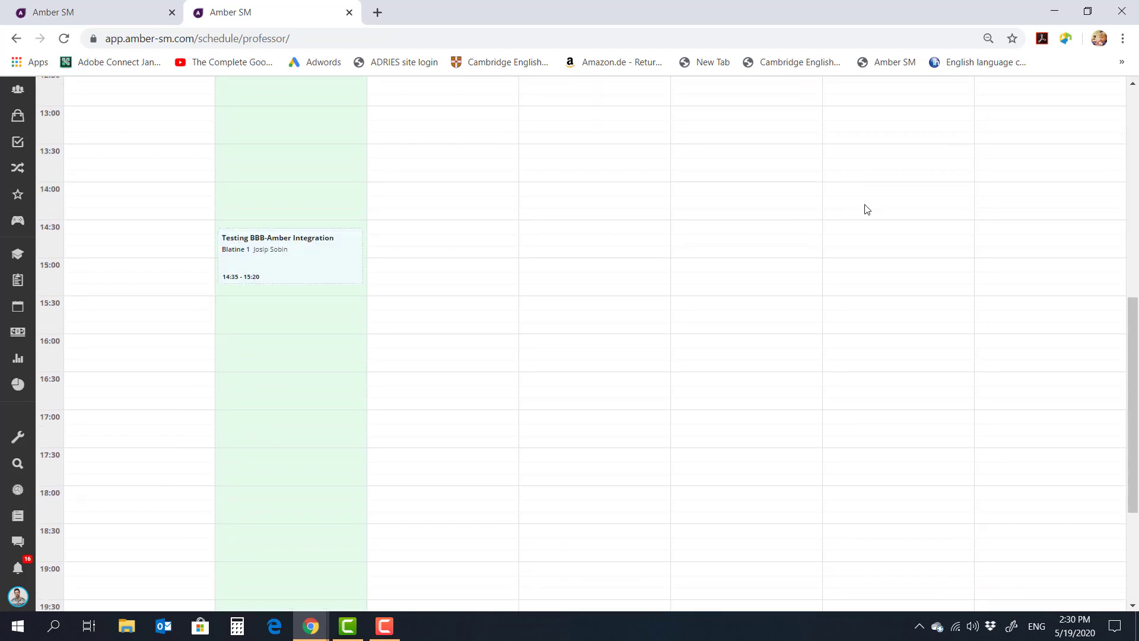
pyautogui.scroll(-1, 865, 212)
pyautogui.scroll(1, 865, 212)
pyautogui.moveTo(316, 278)
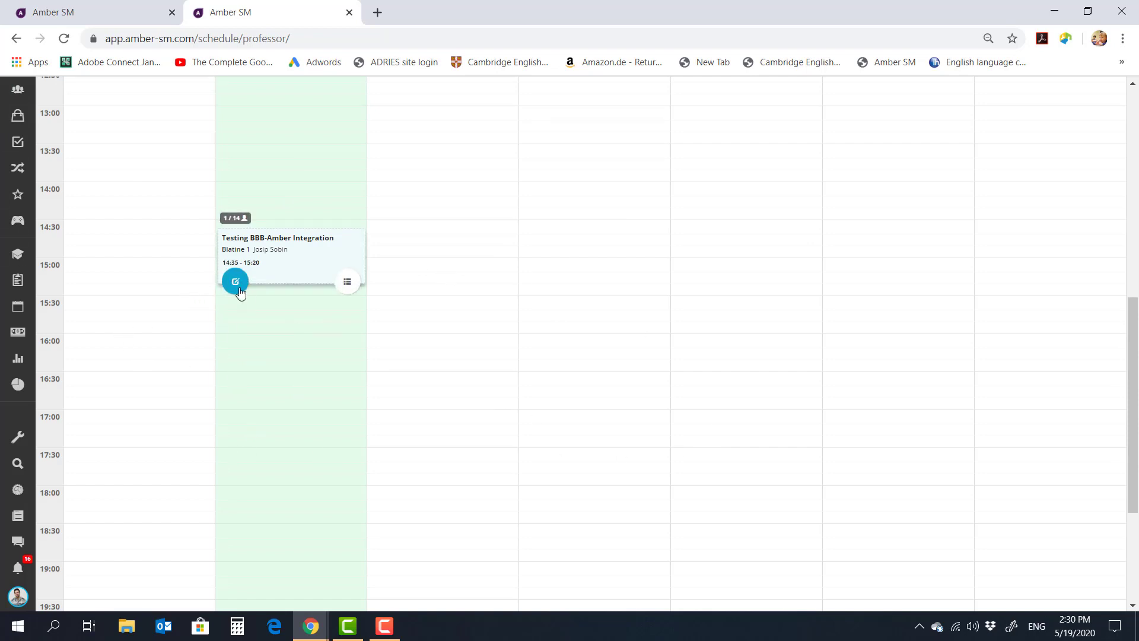
# Create an online meeting for the Testing BBB-Amber Integration lecture from Edit lecture.
pyautogui.click(235, 283)
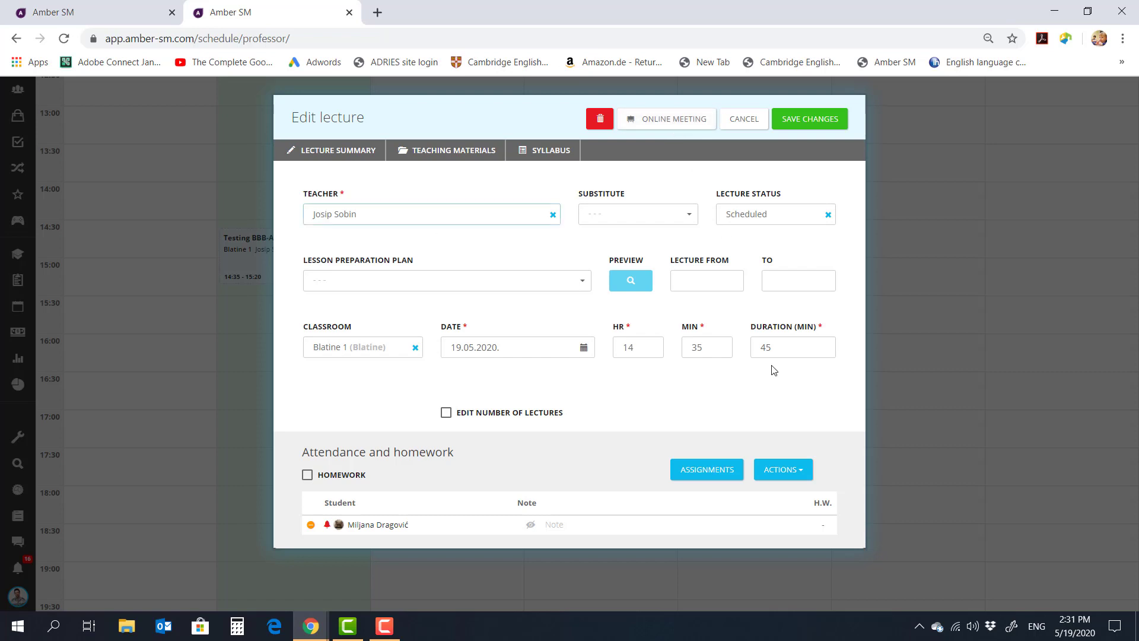
pyautogui.click(663, 121)
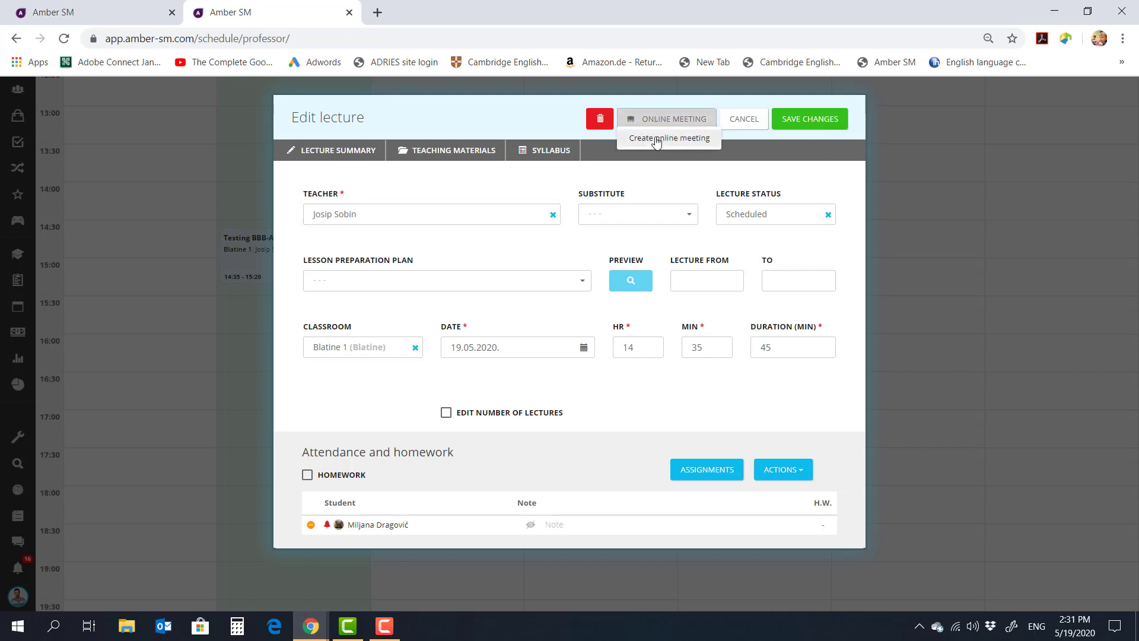
pyautogui.click(661, 140)
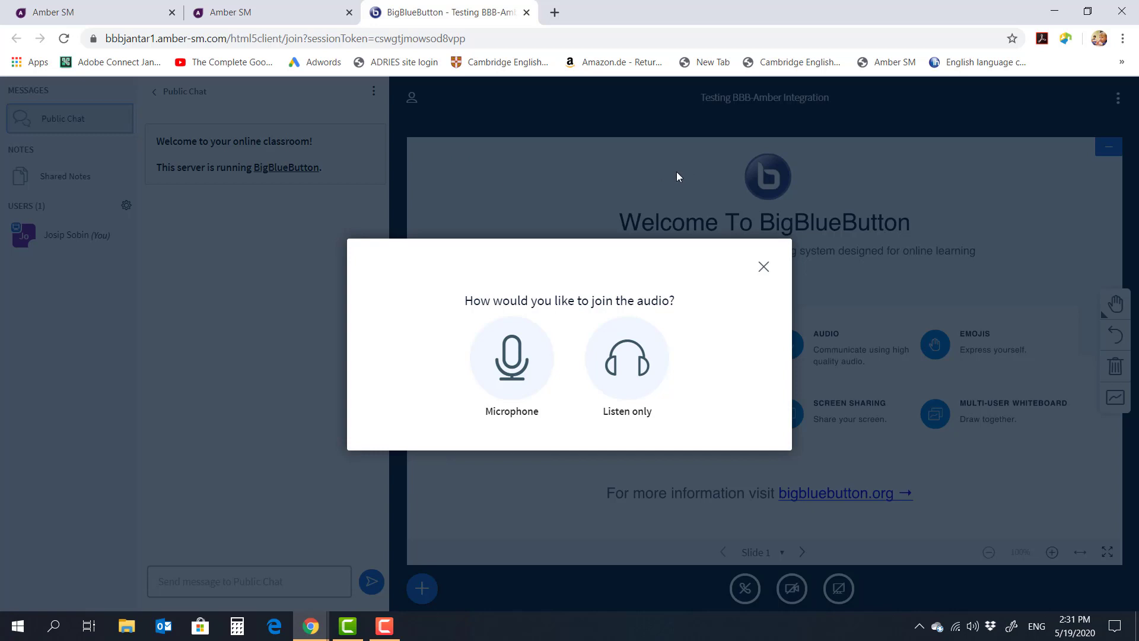
# Connect the teacher's audio with the microphone and bring up the other Chrome windows.
pyautogui.click(493, 356)
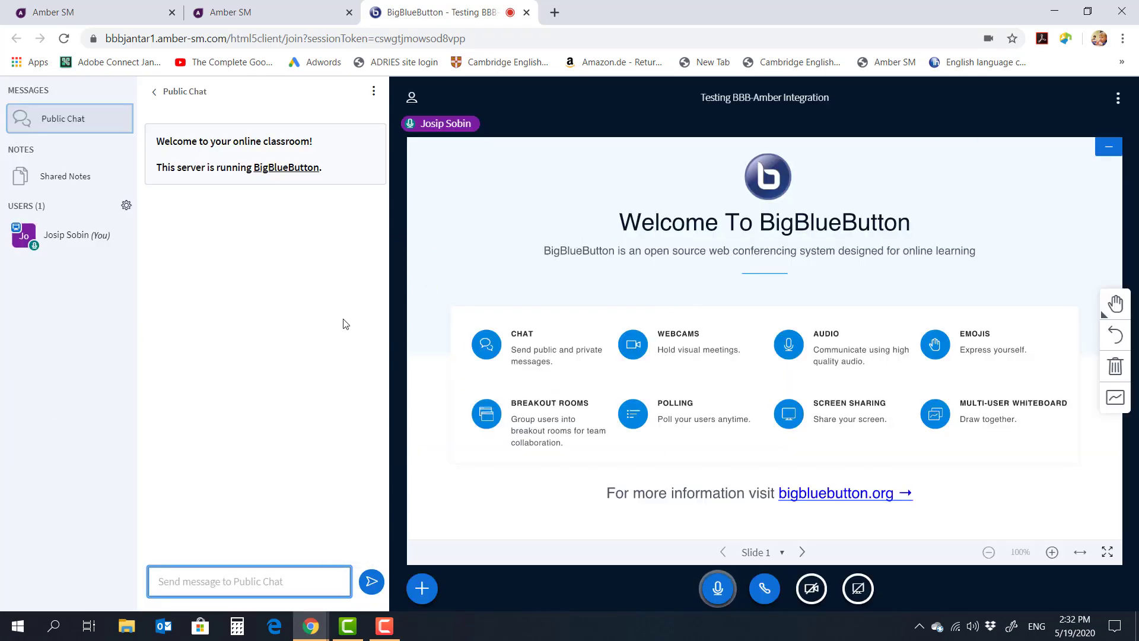
pyautogui.click(311, 626)
# Log in as the student in the incognito window and join the meeting listen-only.
pyautogui.click(358, 519)
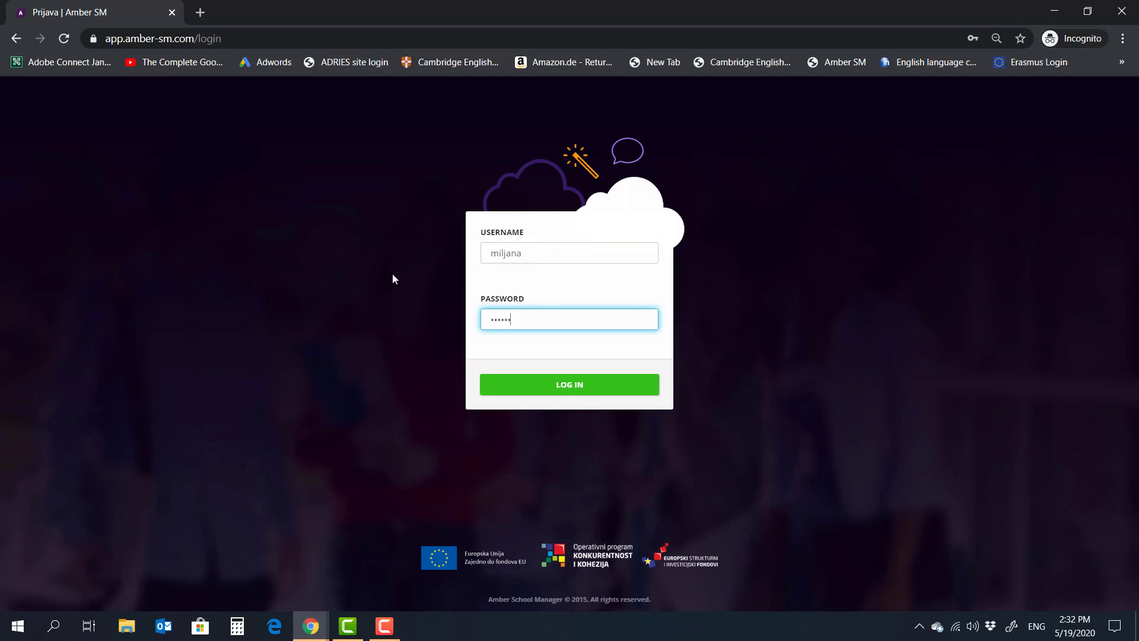
pyautogui.click(550, 387)
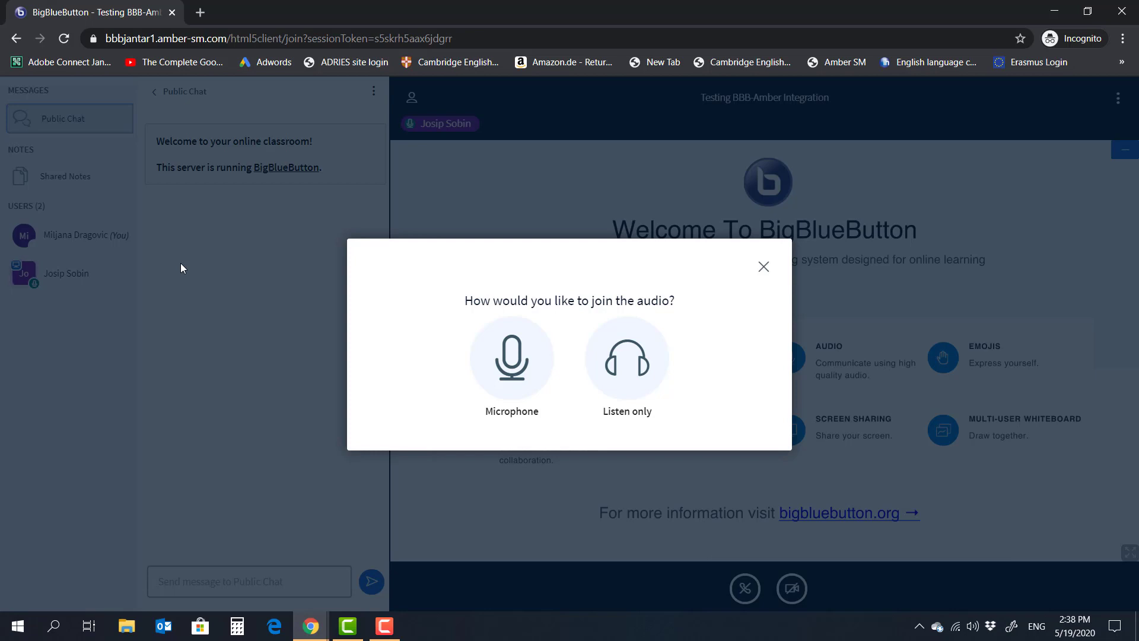
pyautogui.click(647, 365)
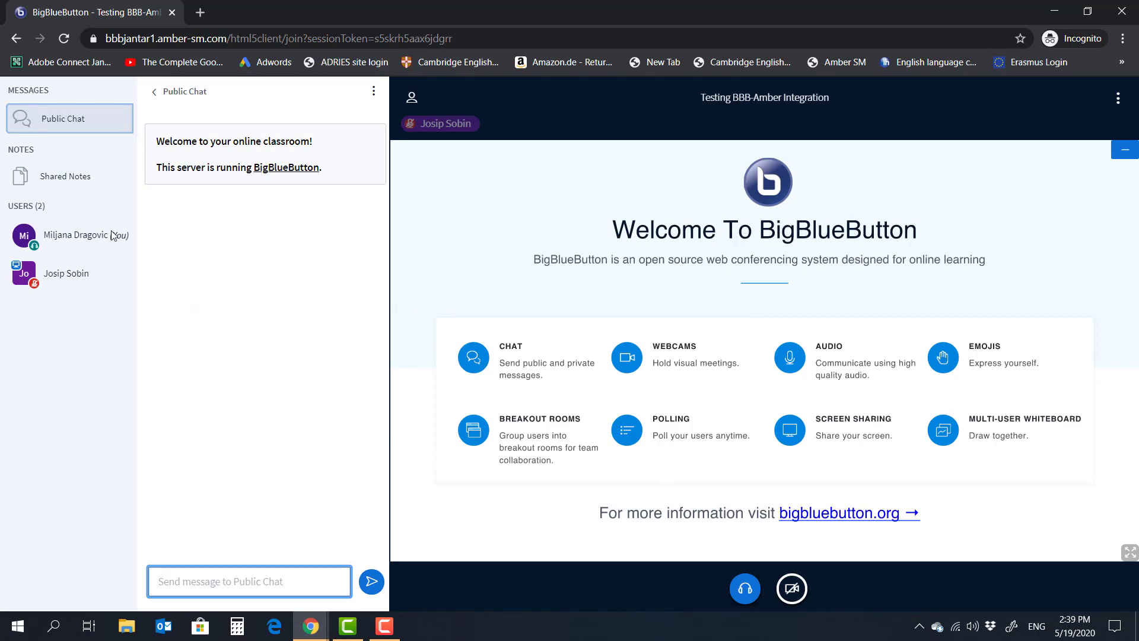
# Return to the teacher's BigBlueButton meeting window via the Chrome taskbar.
pyautogui.click(321, 632)
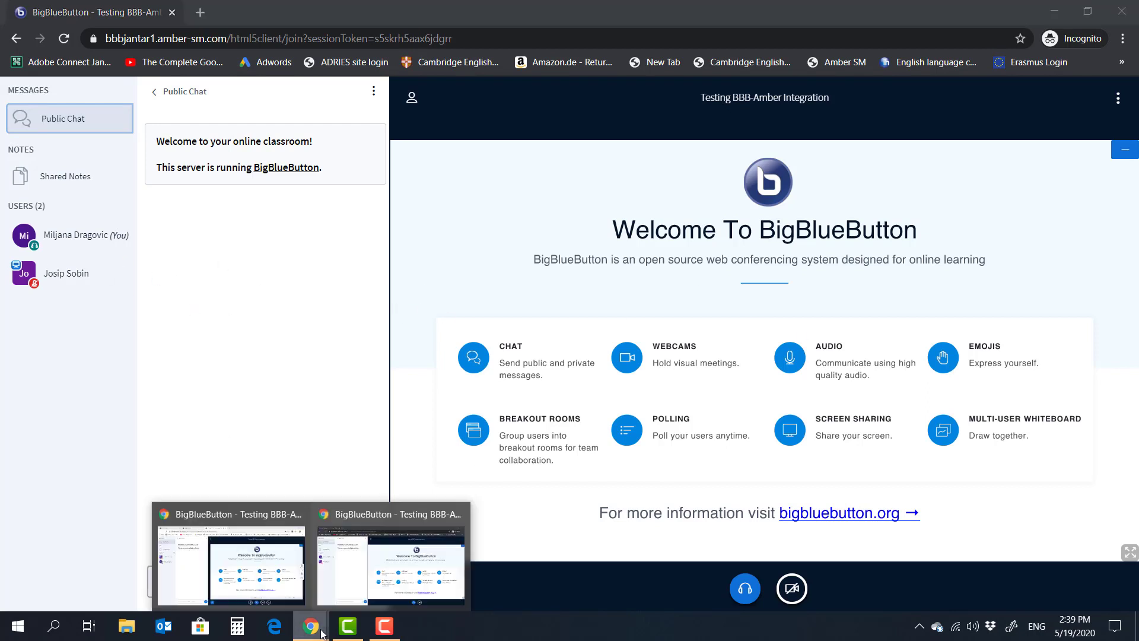
pyautogui.click(241, 516)
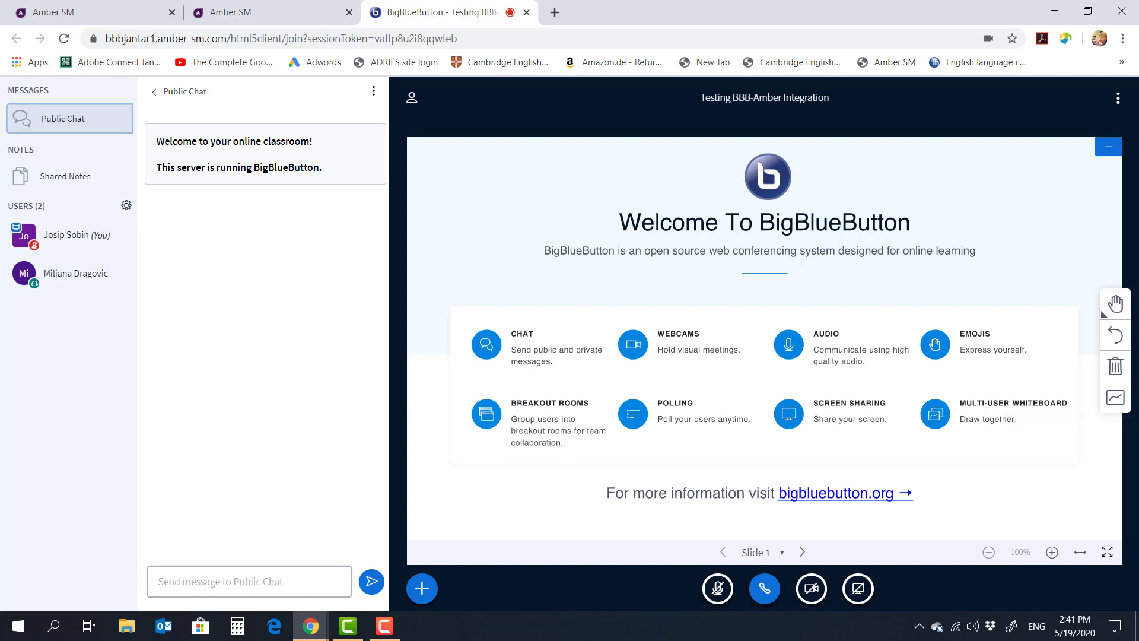
# Upload BBB Template.pptx as the meeting presentation via Actions > Upload a presentation.
pyautogui.click(430, 591)
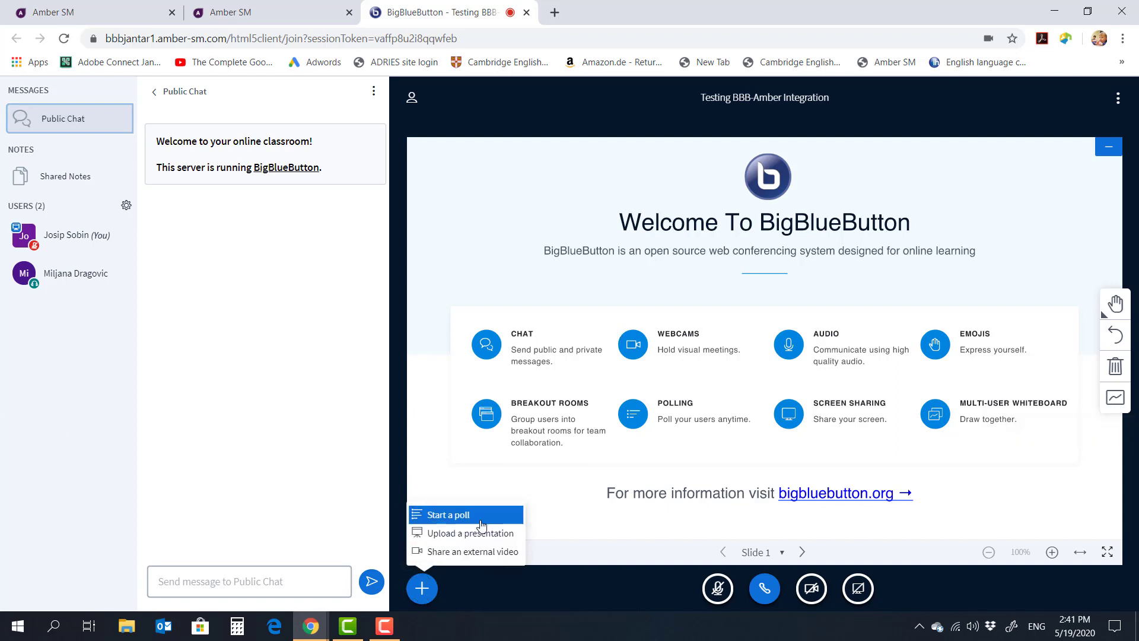
pyautogui.click(579, 492)
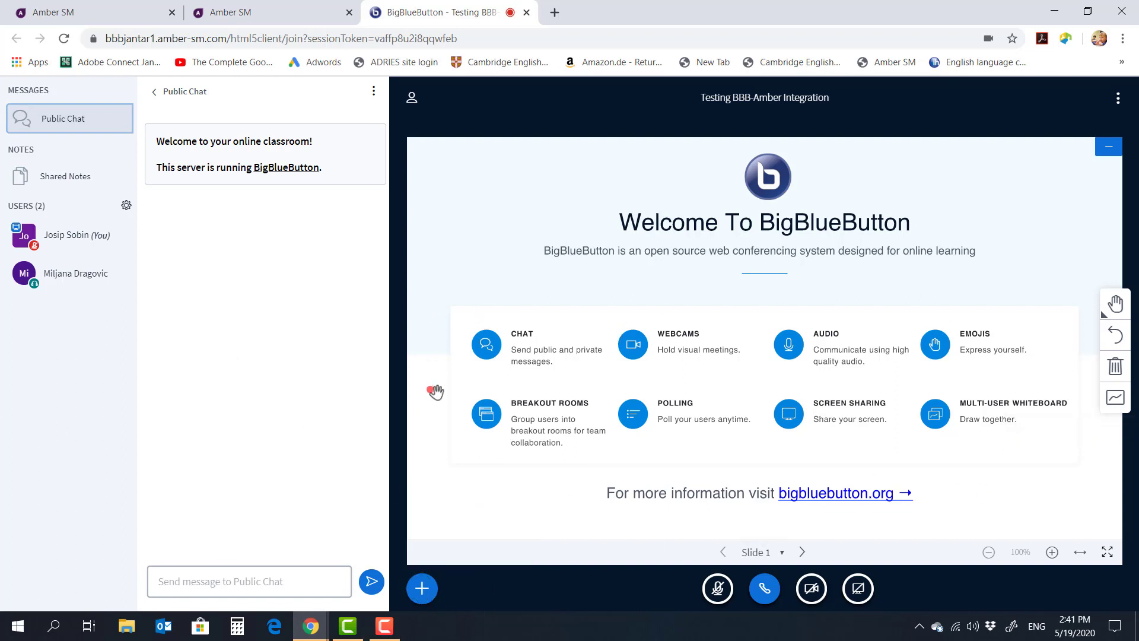
pyautogui.click(422, 589)
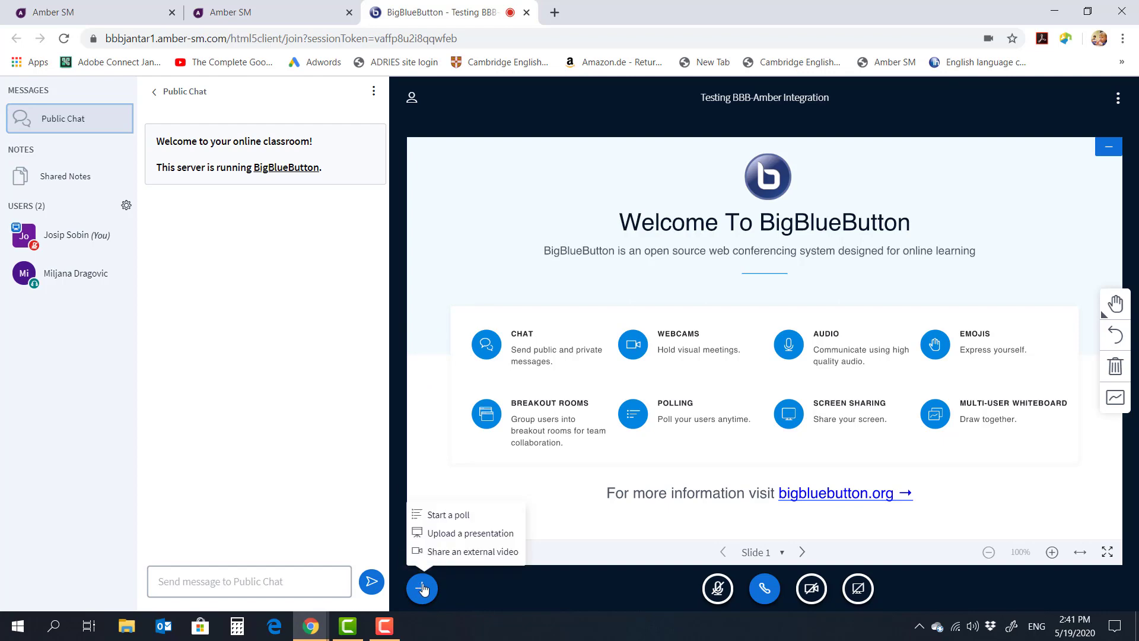
pyautogui.click(454, 534)
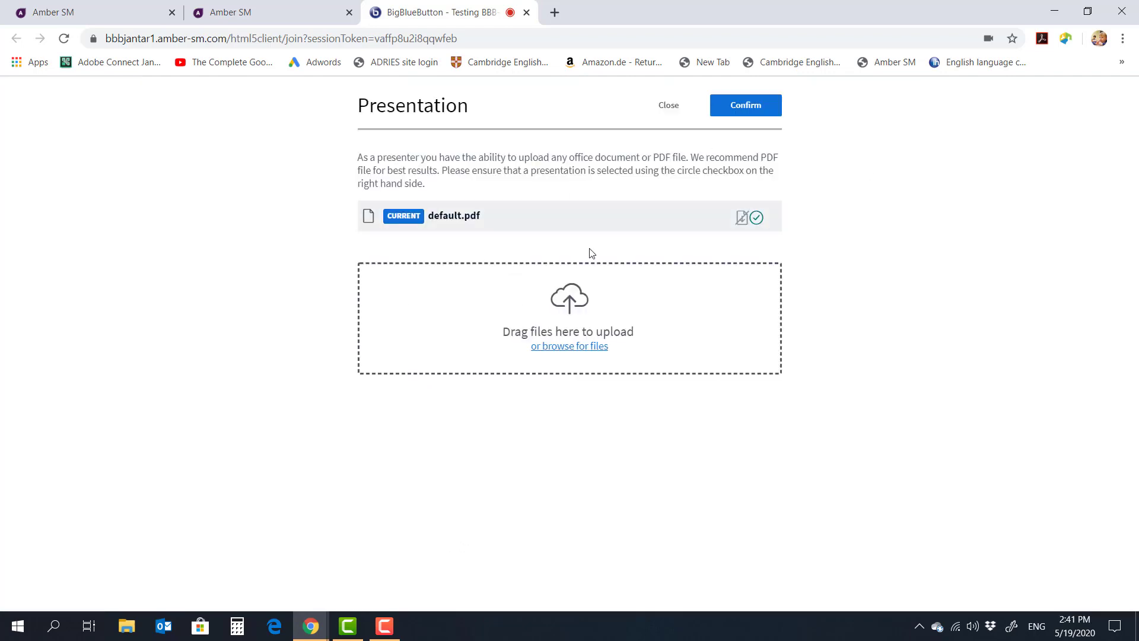
pyautogui.click(530, 318)
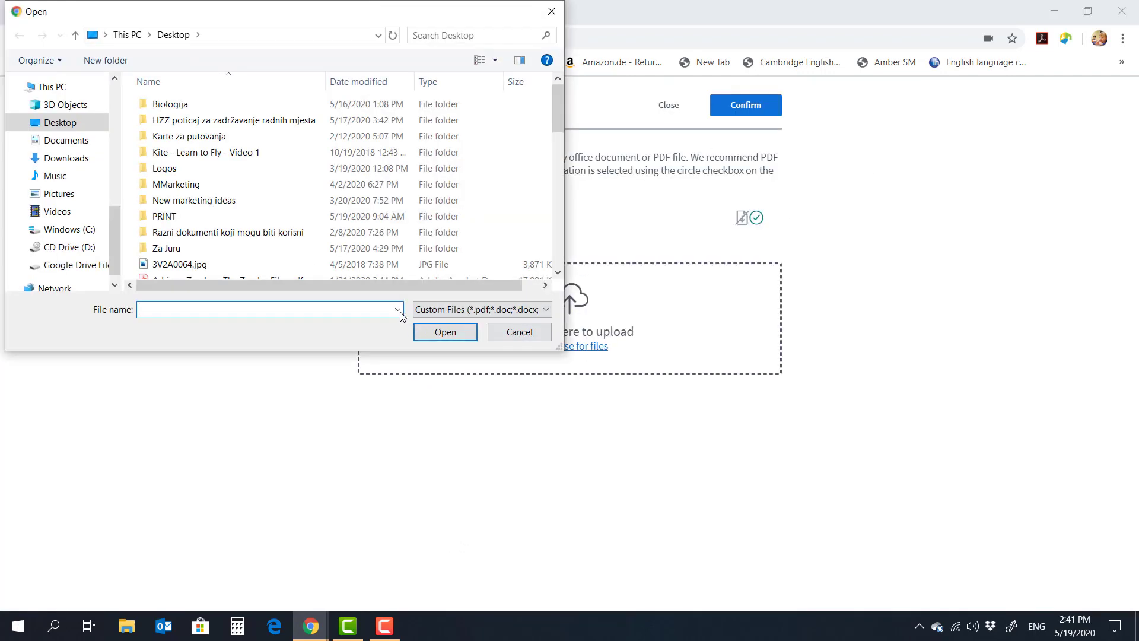
pyautogui.scroll(-5, 267, 172)
pyautogui.click(190, 131)
pyautogui.click(451, 331)
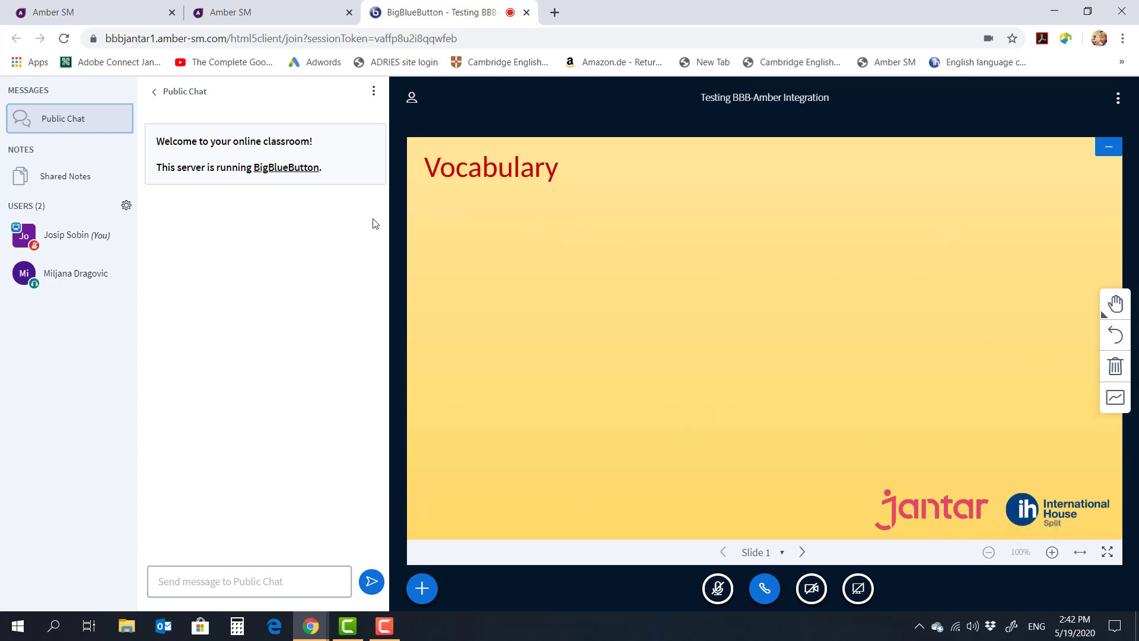
pyautogui.click(802, 552)
pyautogui.click(802, 552)
pyautogui.click(802, 552)
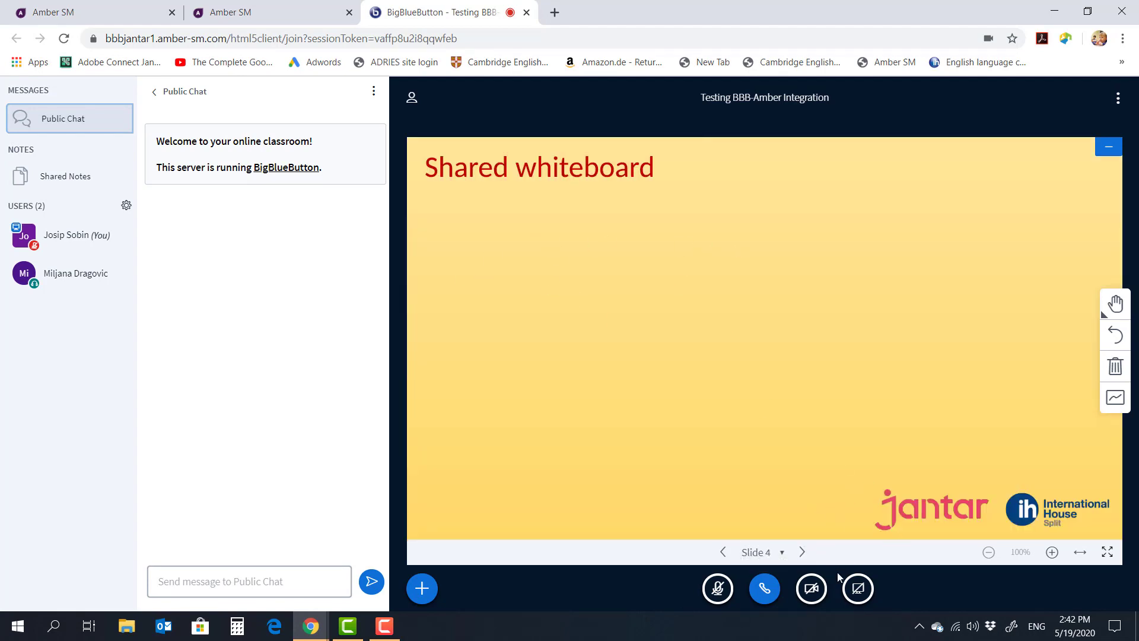
pyautogui.click(802, 551)
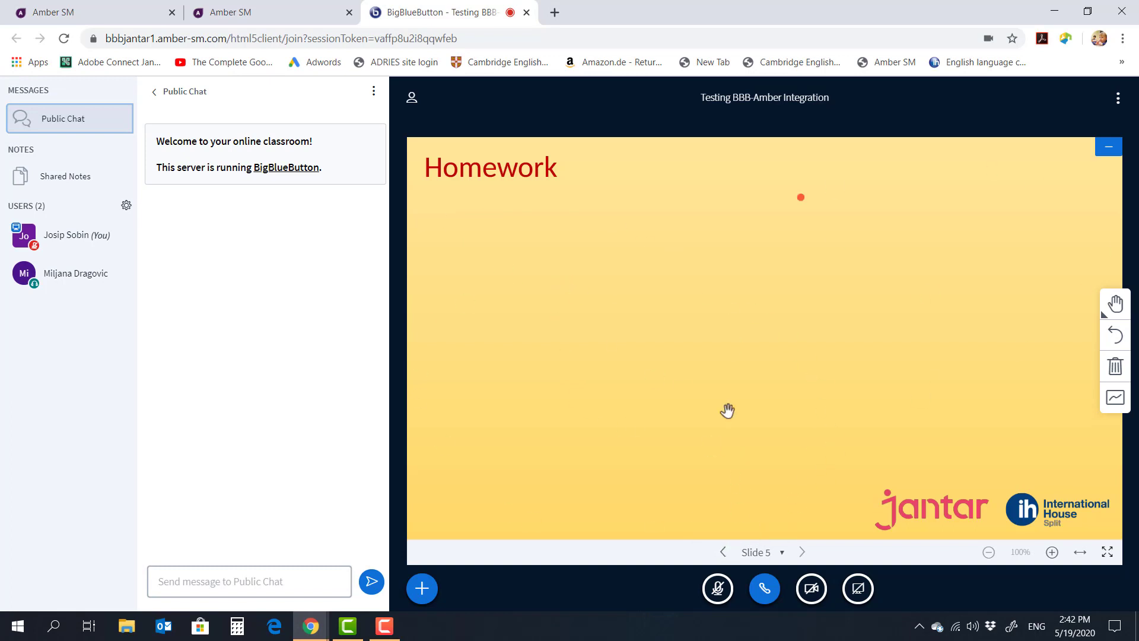
pyautogui.click(724, 553)
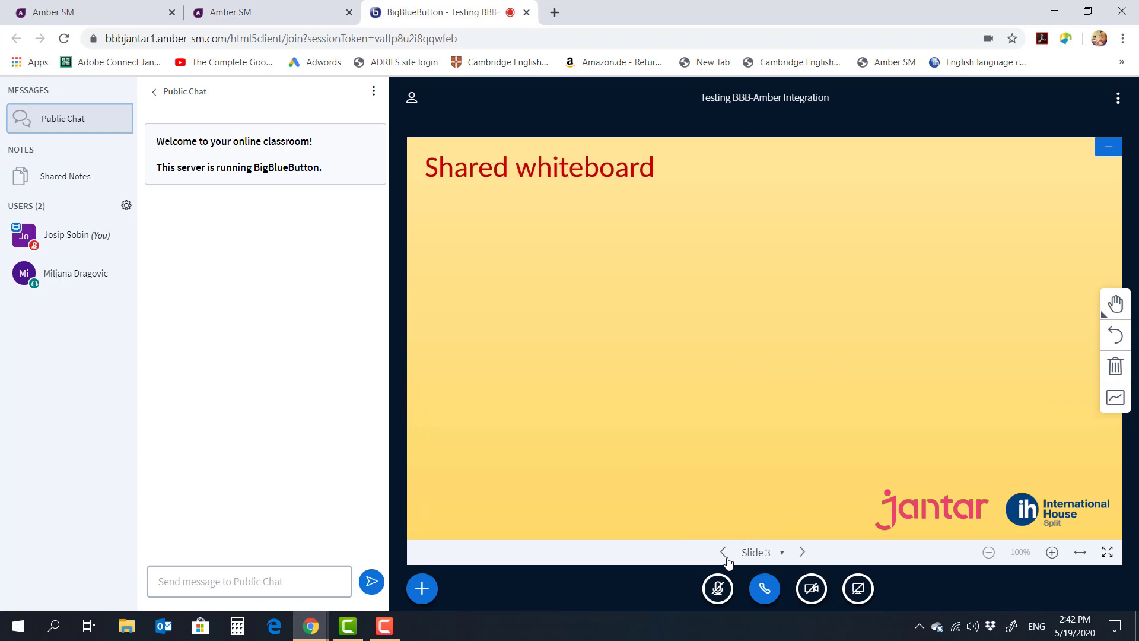
pyautogui.click(727, 558)
pyautogui.click(728, 558)
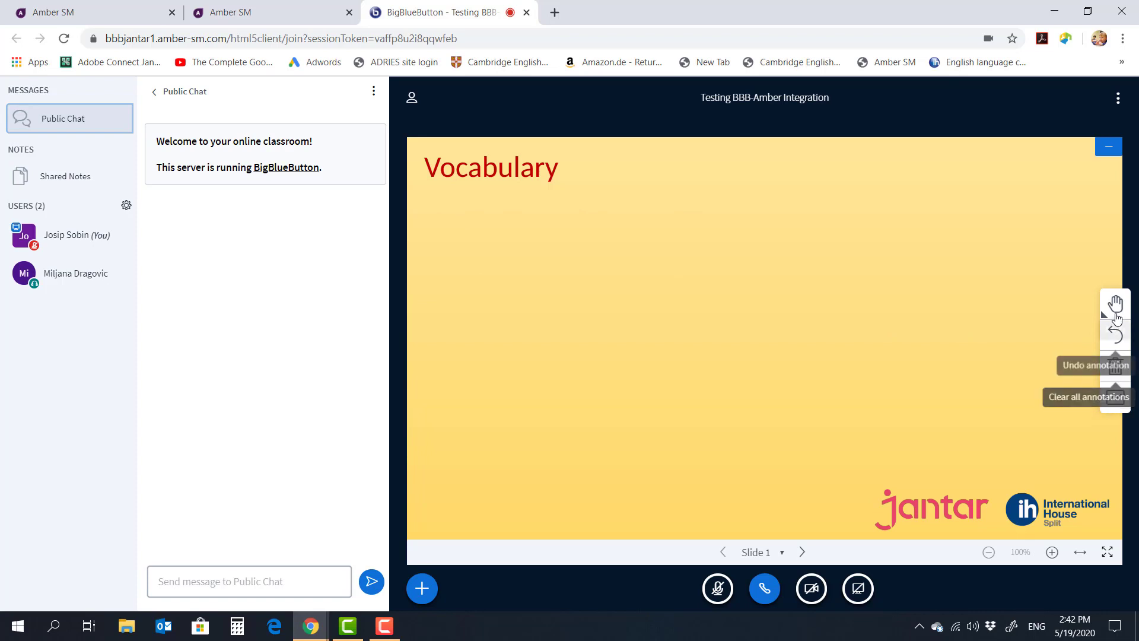
# Add the text 'serendipity - accidentally run into something' below the Vocabulary title.
pyautogui.click(1115, 306)
pyautogui.click(896, 303)
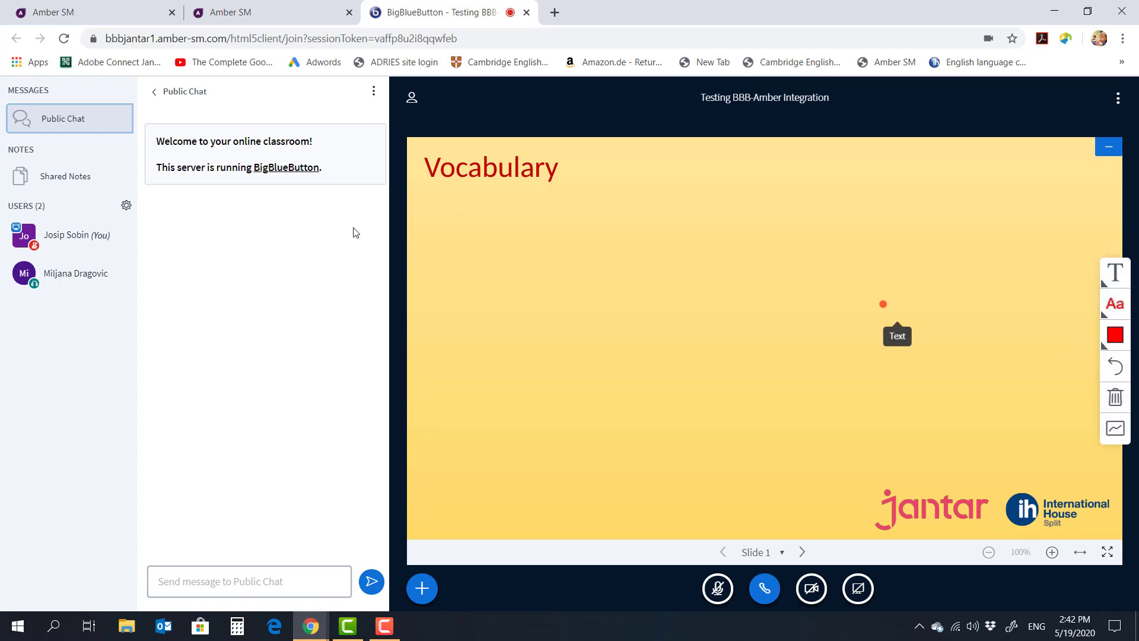
pyautogui.moveTo(448, 219); pyautogui.dragTo(850, 298)
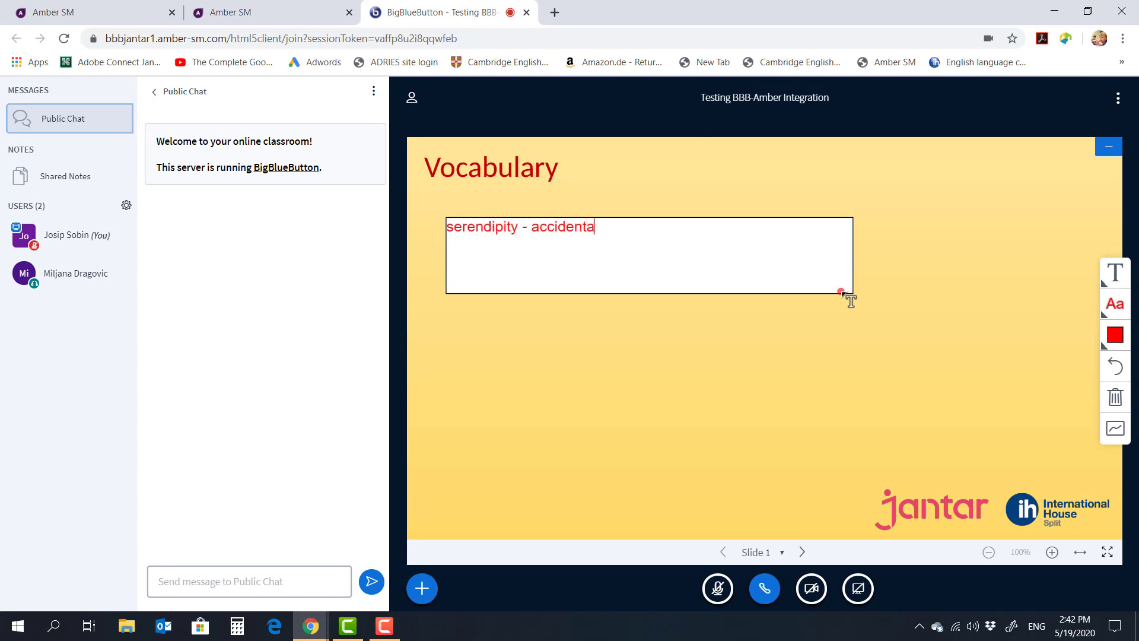
pyautogui.write('serendipity - accidentally run into something')
pyautogui.click(959, 338)
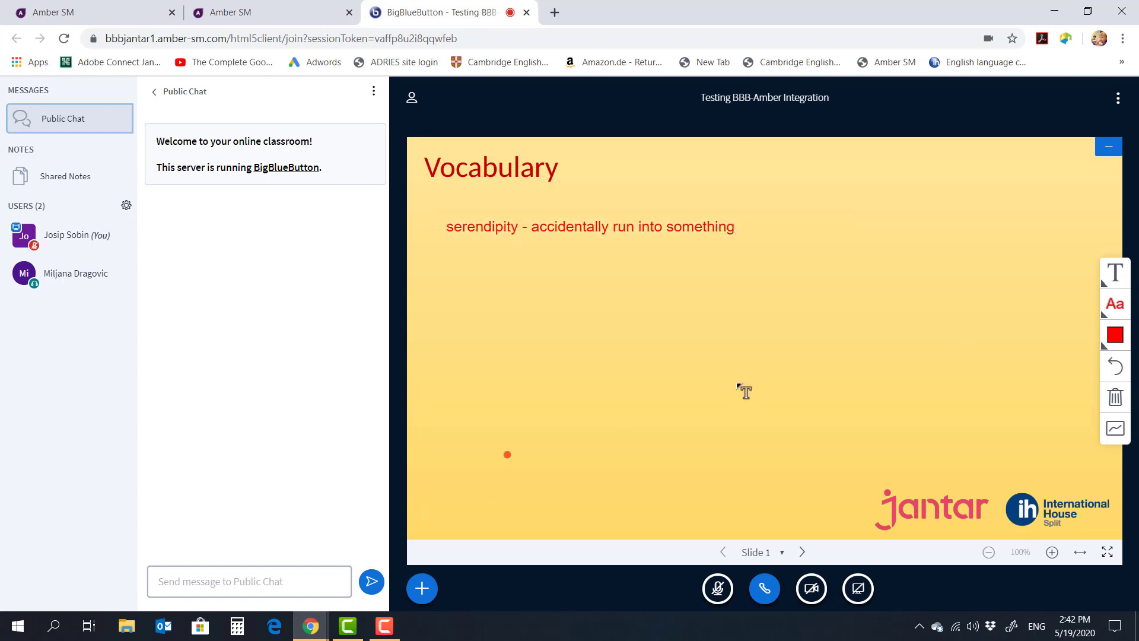
# On the Grammar slide, add the text 'simple present' below the title.
pyautogui.click(802, 557)
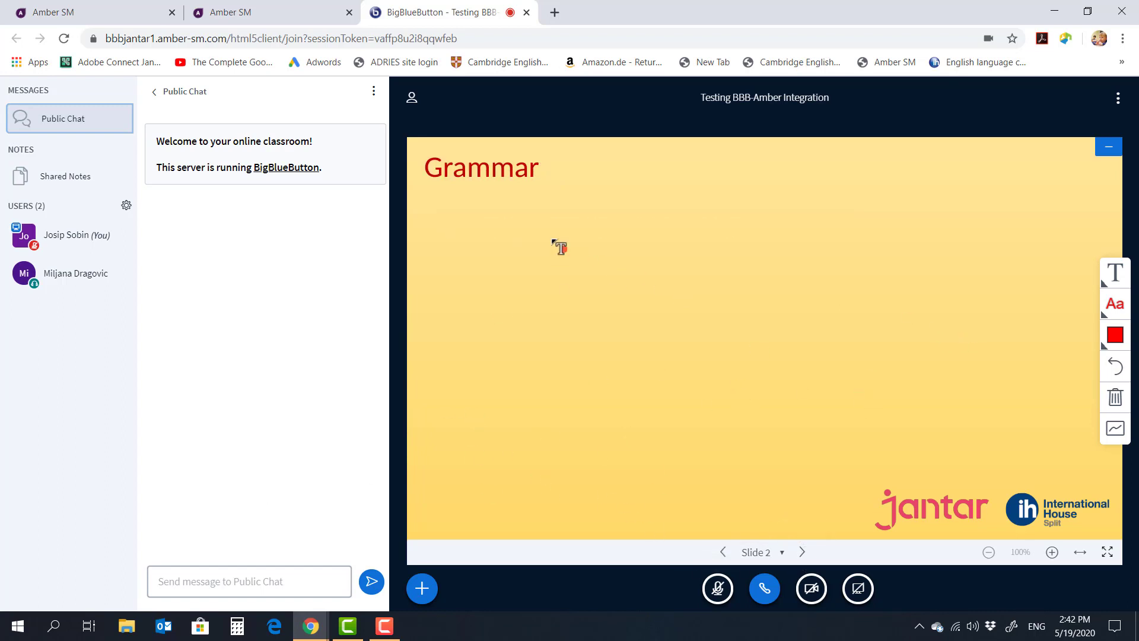
pyautogui.moveTo(455, 203); pyautogui.dragTo(806, 398)
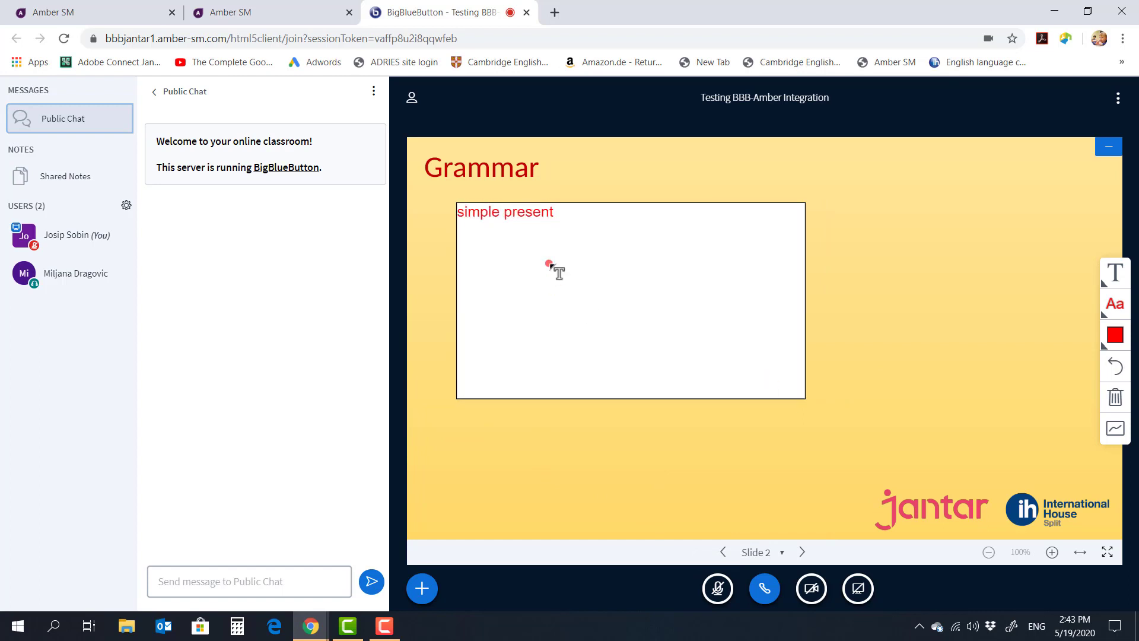
pyautogui.click(962, 260)
# Go to the Shared whiteboard slide and turn on multi-user whiteboard.
pyautogui.click(802, 552)
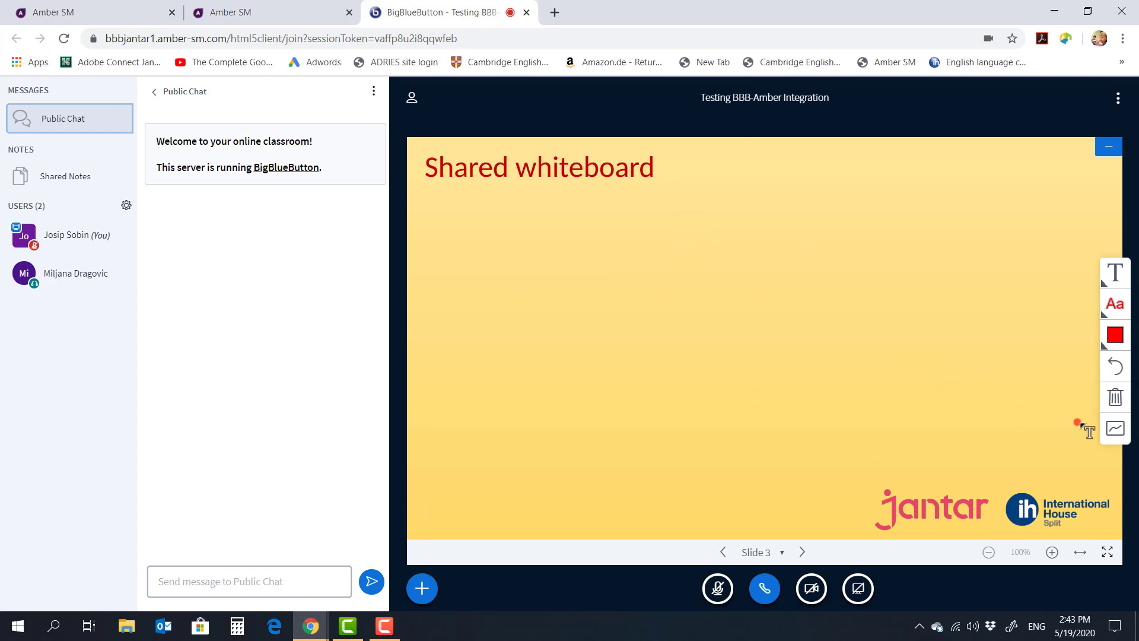
pyautogui.click(1116, 428)
pyautogui.moveTo(629, 324); pyautogui.dragTo(922, 289)
pyautogui.click(855, 460)
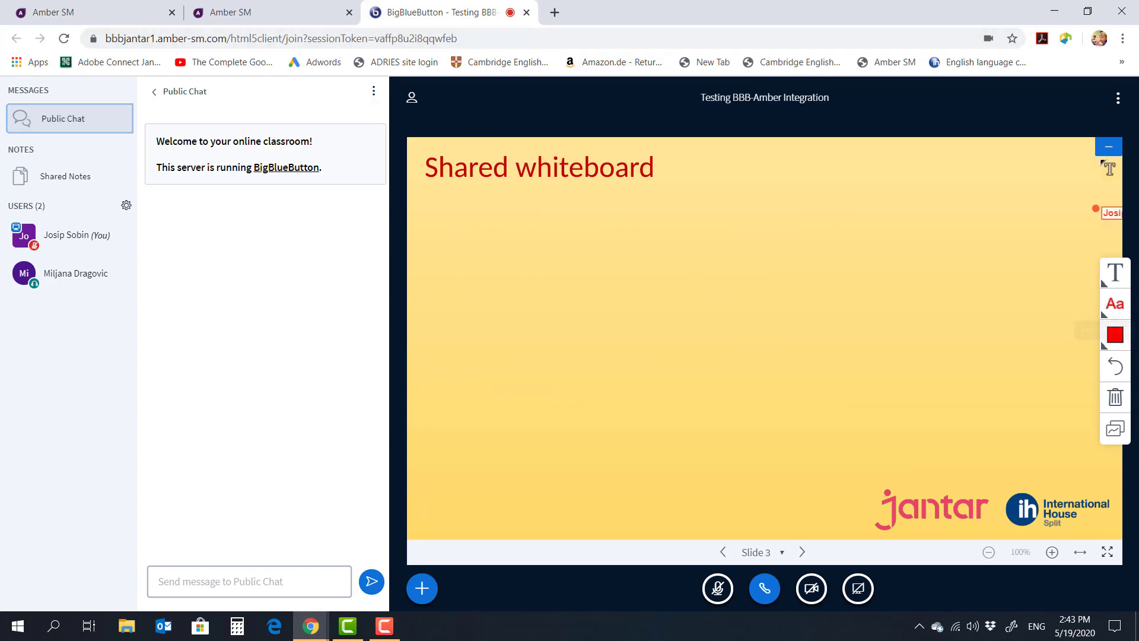
# End the meeting for everyone and acknowledge the ended session in both teacher and student windows.
pyautogui.click(1118, 98)
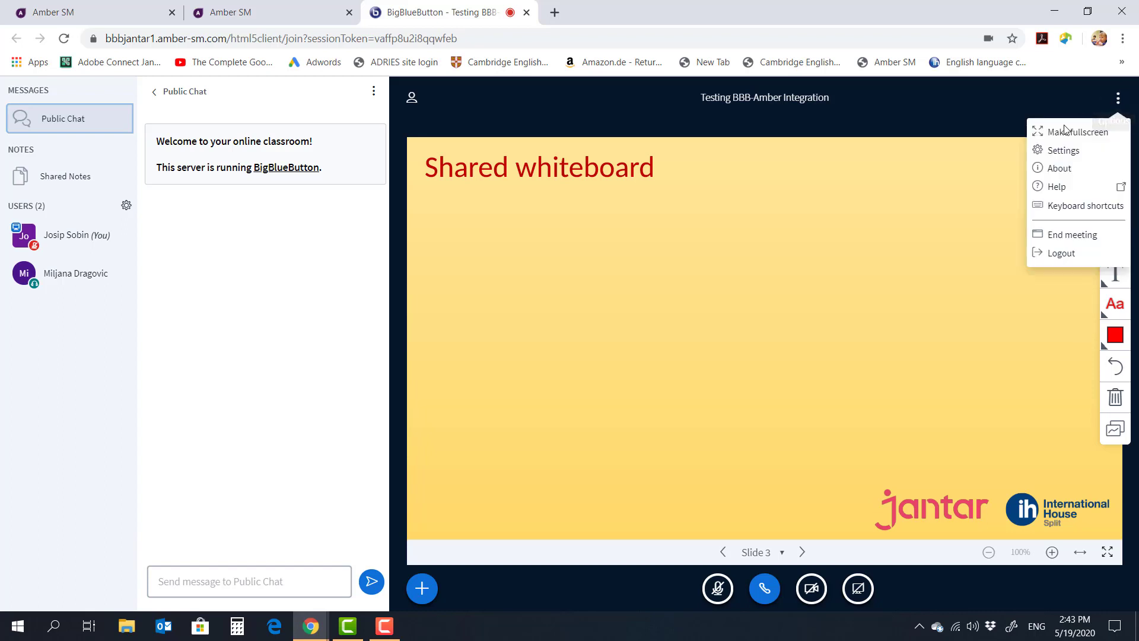
pyautogui.click(1068, 235)
pyautogui.click(562, 365)
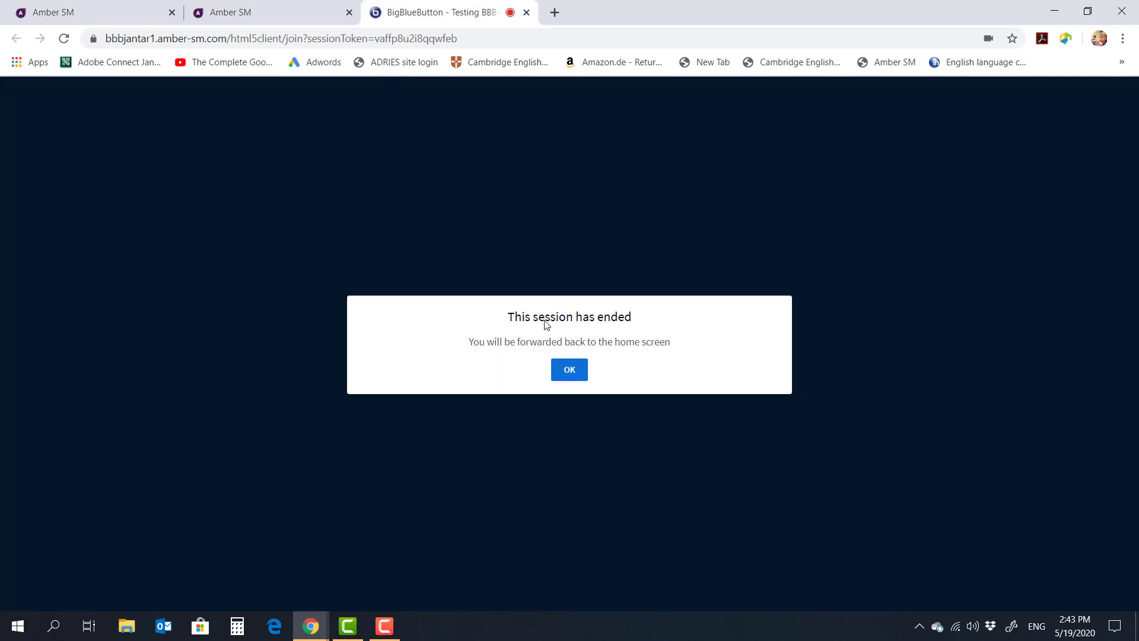
pyautogui.click(572, 372)
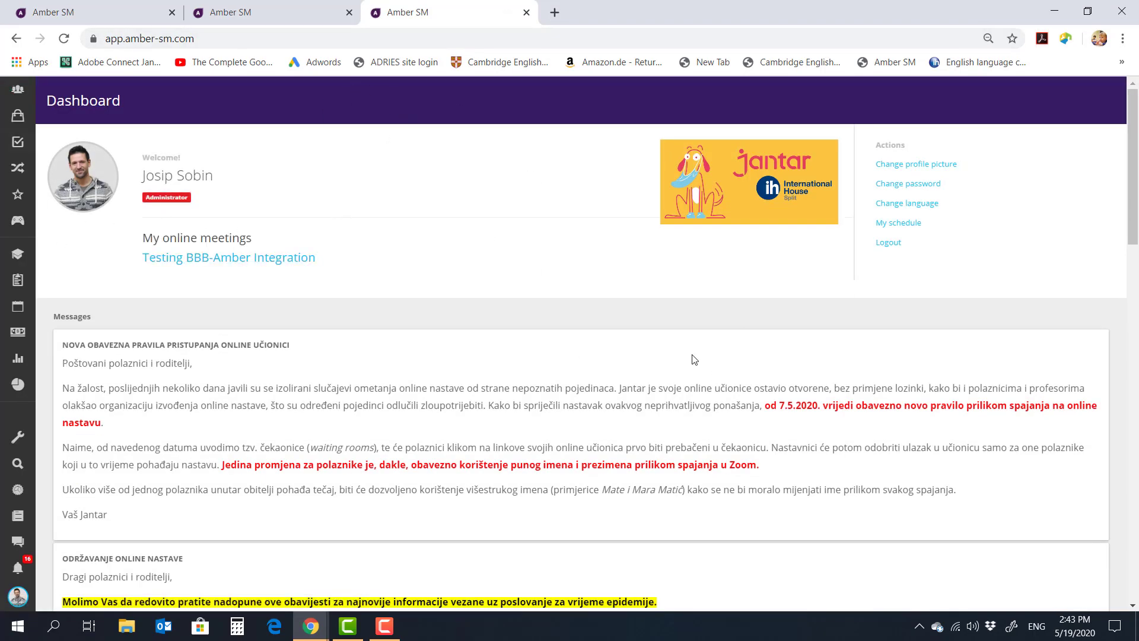
pyautogui.hotkey('alt', 'Tab')
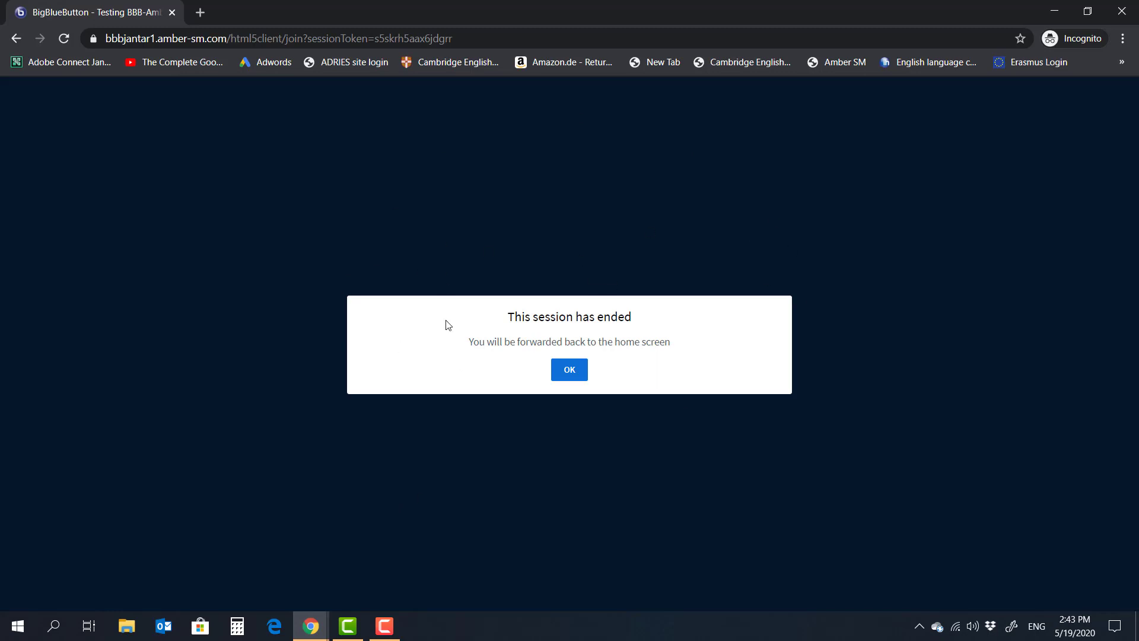
pyautogui.click(569, 372)
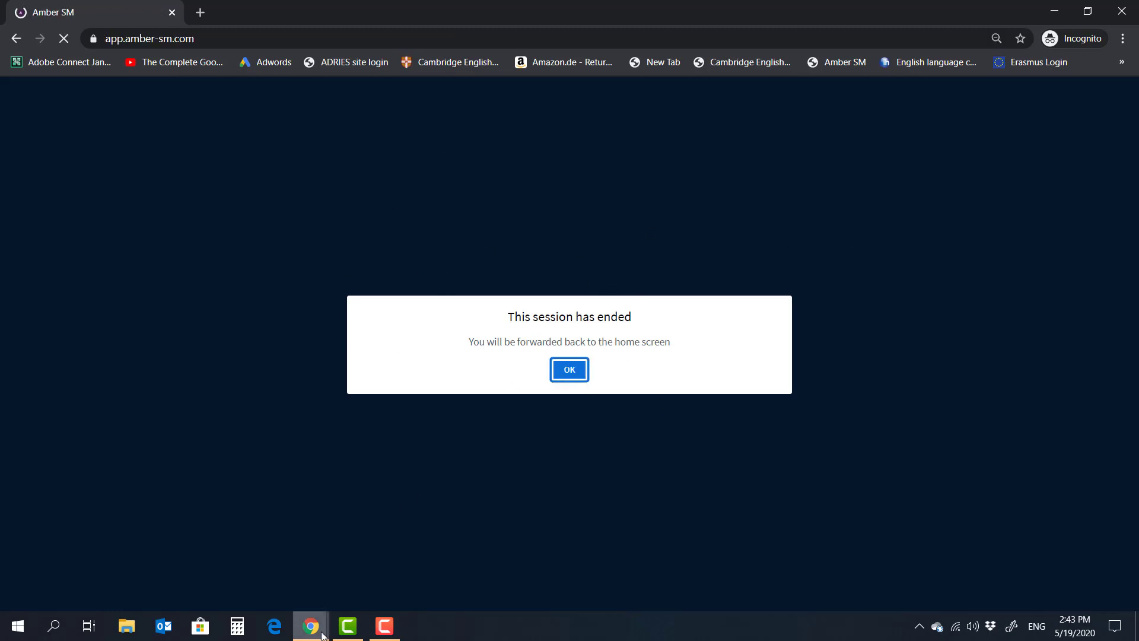